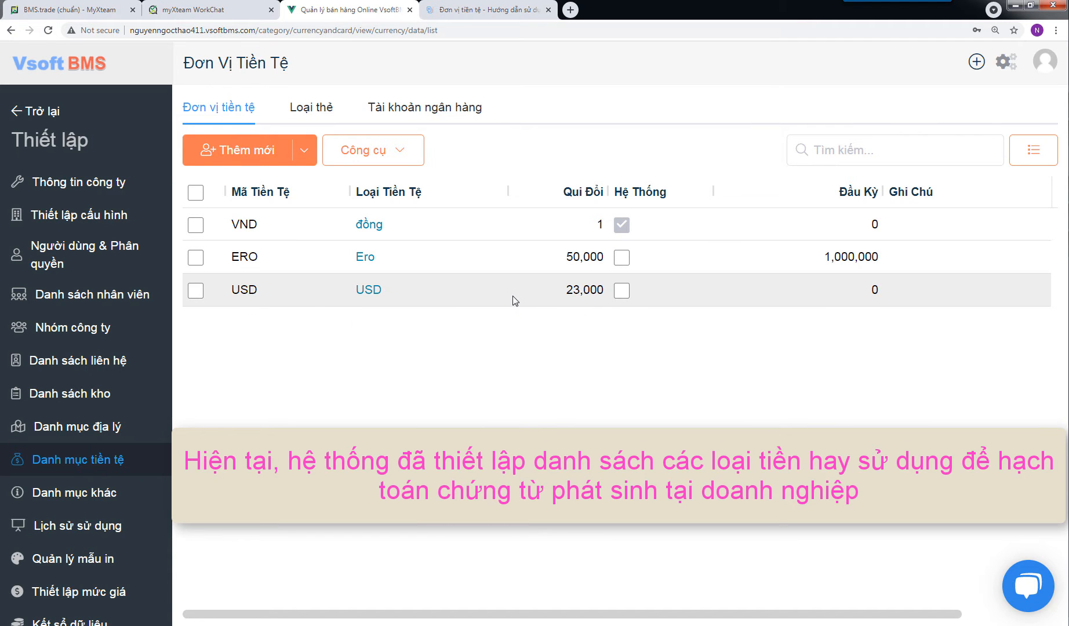
# Step: Start a new currency unit with code YEN and currency name Yên Nhật
pyautogui.click(246, 152)
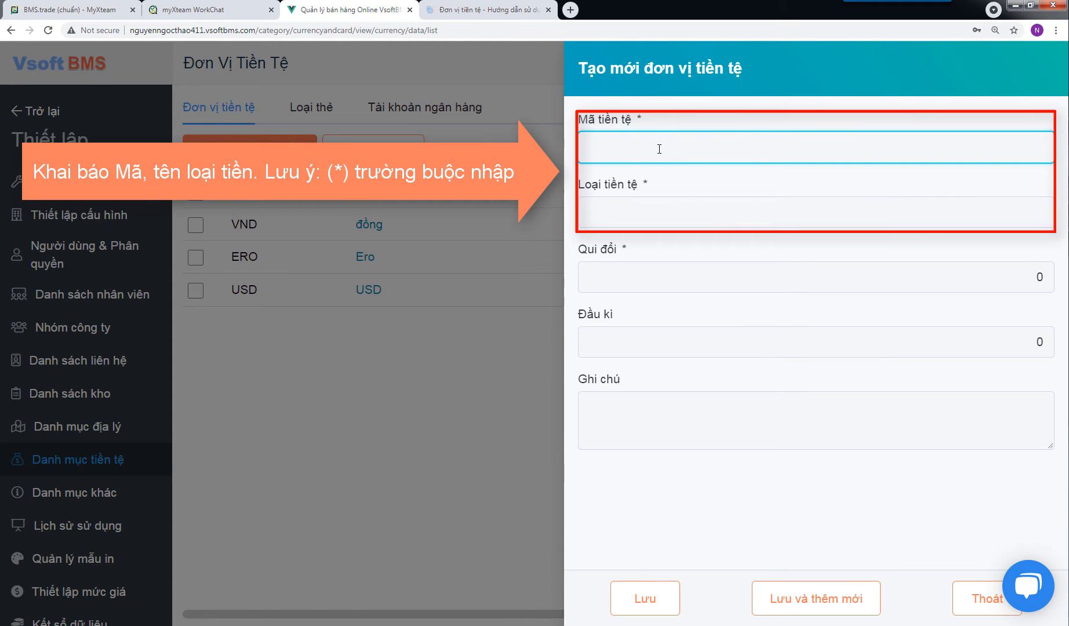
pyautogui.write('ye')
pyautogui.write('YEN')
pyautogui.click(623, 213)
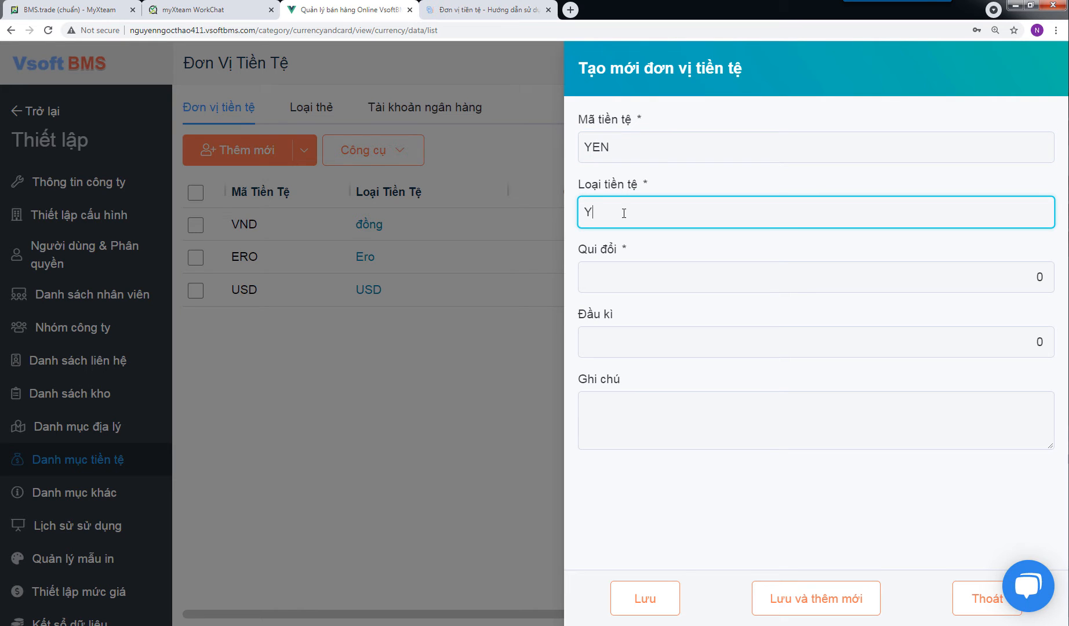
pyautogui.write('Yên Nhật')
# Step: Set the Yên Nhật conversion rate to 23,000 and save the record, continuing to a new blank entry
pyautogui.click(665, 277)
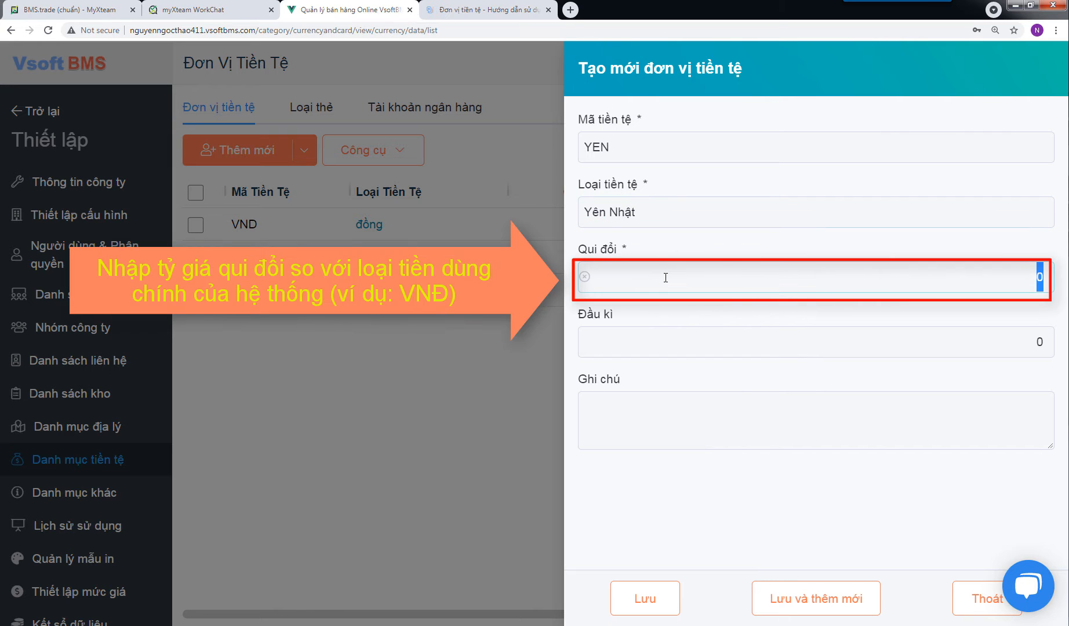
pyautogui.write('230000')
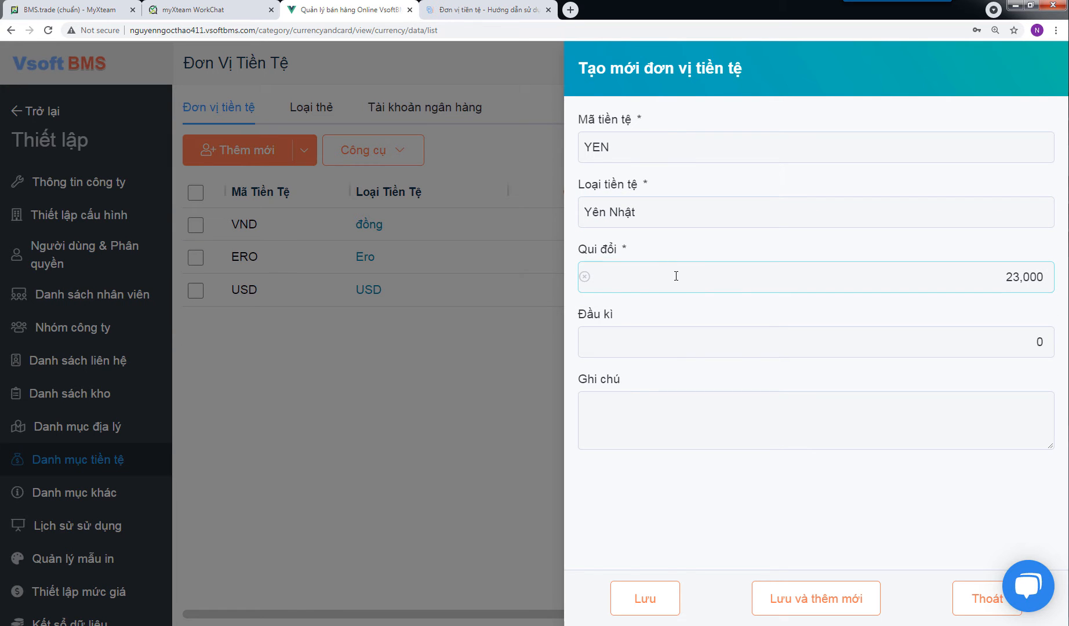
pyautogui.click(722, 347)
pyautogui.click(719, 414)
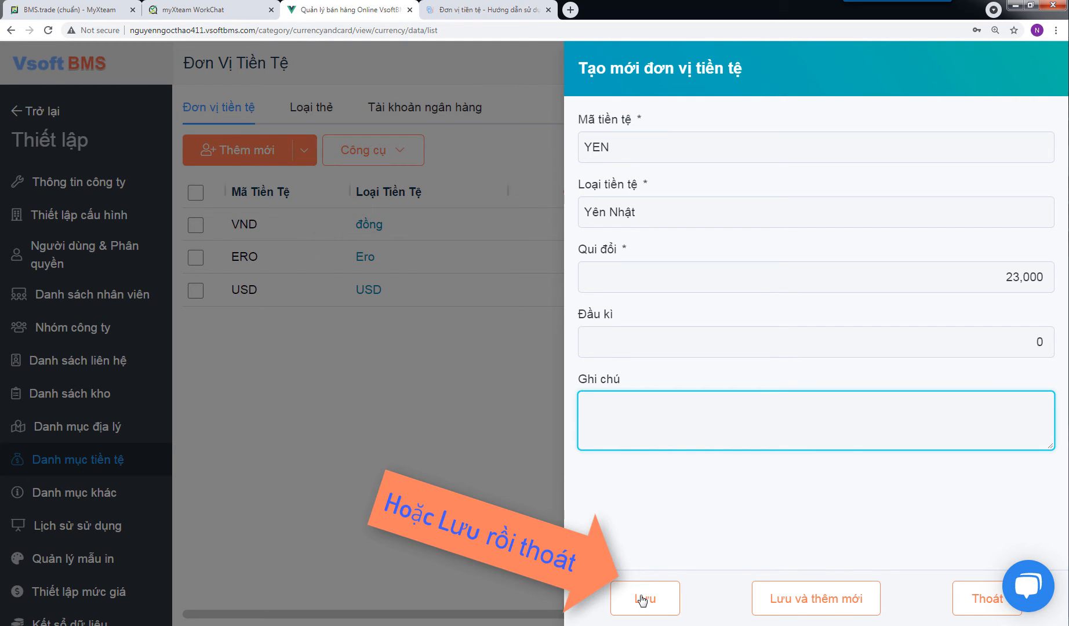
pyautogui.click(779, 601)
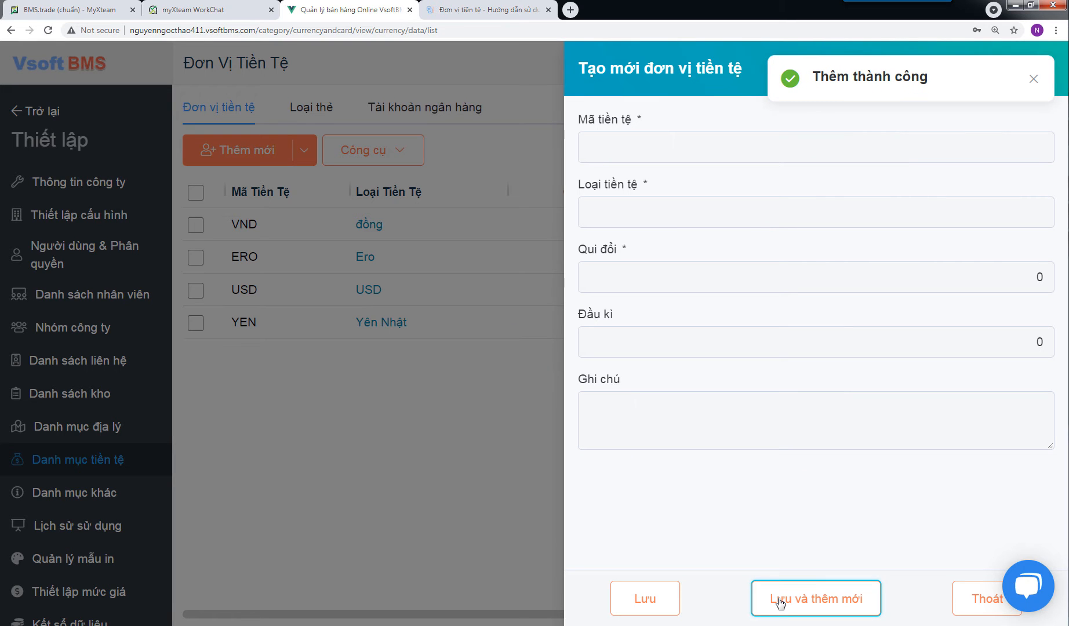
# Step: Fill in the blank currency entry with code SIN and currency name Tiền Singapore
pyautogui.click(660, 144)
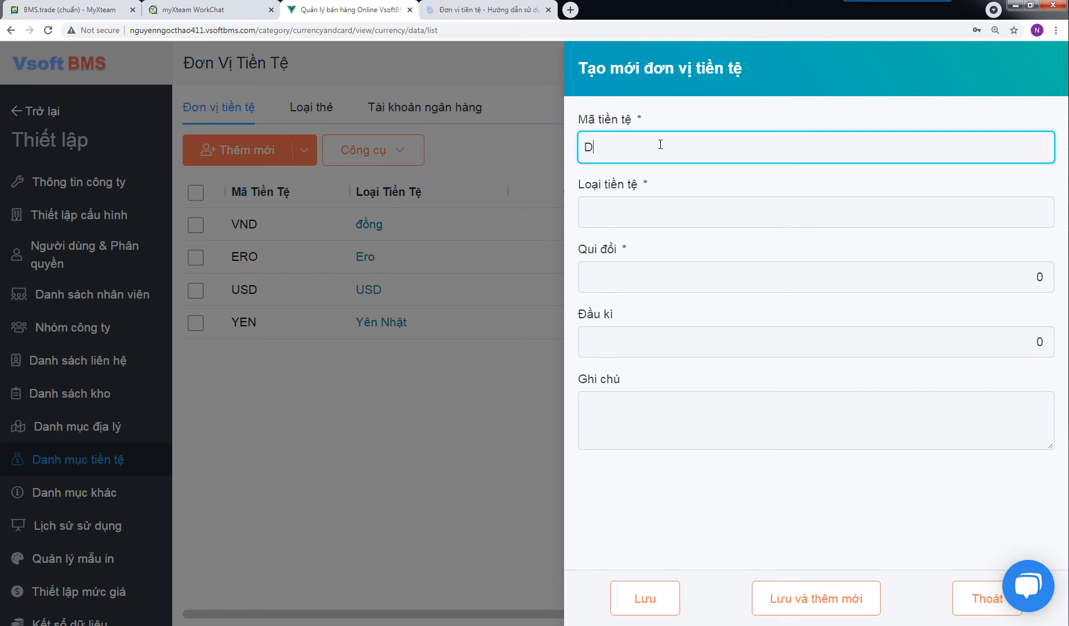
pyautogui.write('IN')
pyautogui.hotkey('shift', 'Home')
pyautogui.press('BackSpace')
pyautogui.click(642, 217)
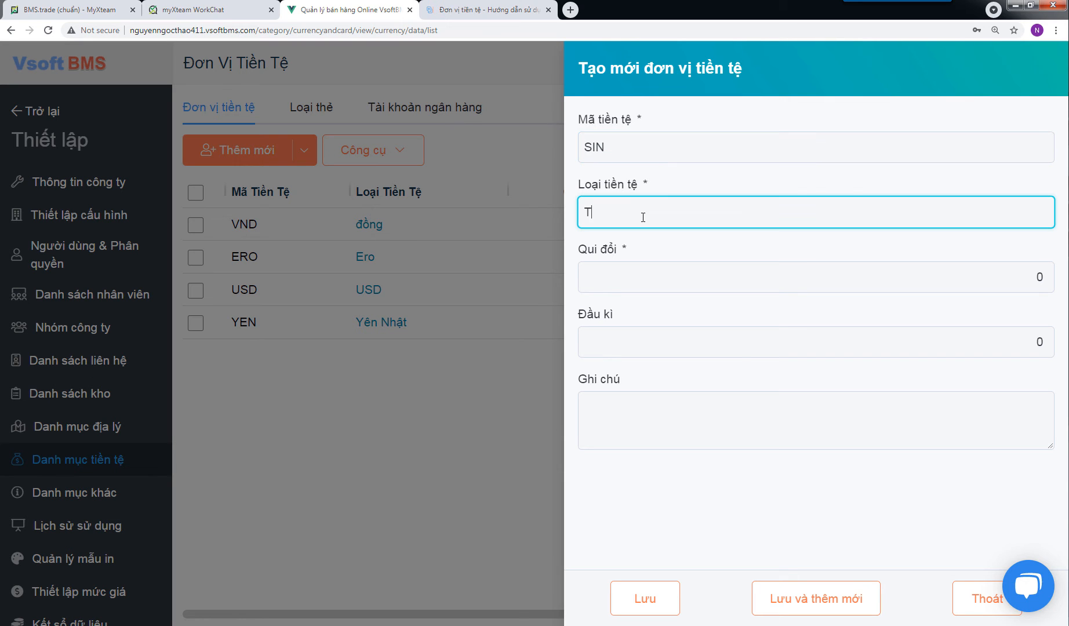
pyautogui.write('Tiền Sien')
pyautogui.write('apore')
# Step: Set the Tiền Singapore conversion rate to 25,000 and save the currency
pyautogui.click(650, 271)
pyautogui.write('250000')
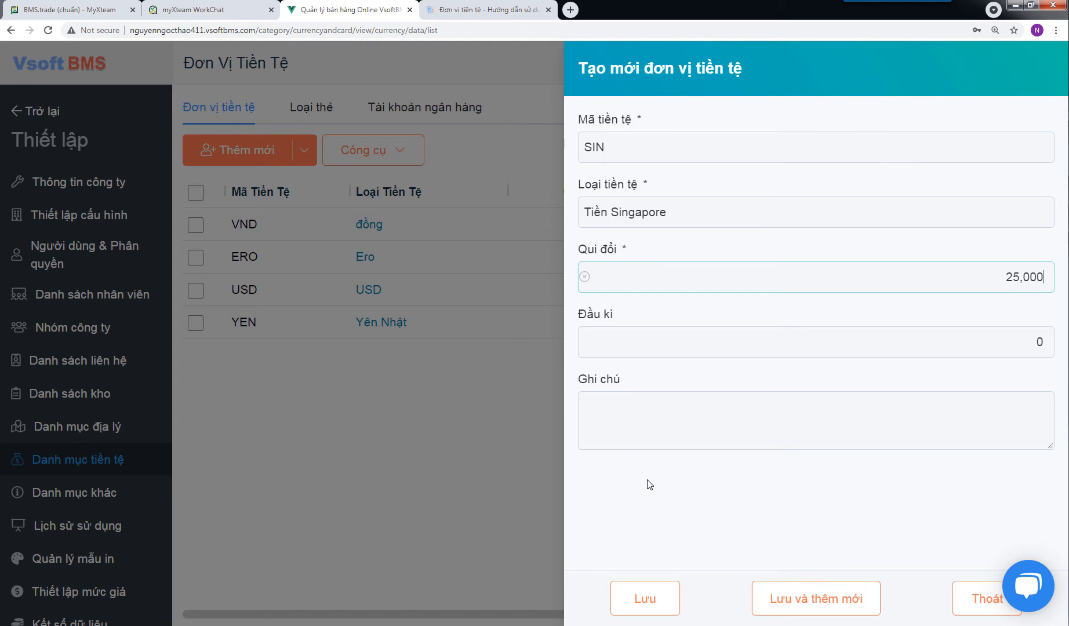
pyautogui.click(647, 608)
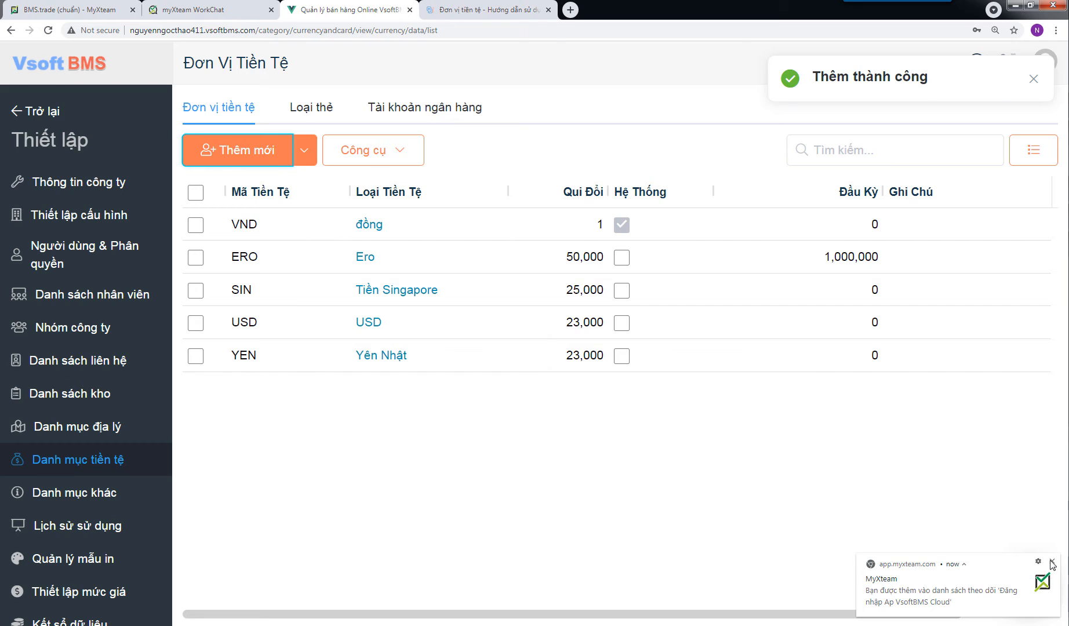
# Step: Search the currency list for "nhật", and clear the search to restore the full list
pyautogui.click(1052, 561)
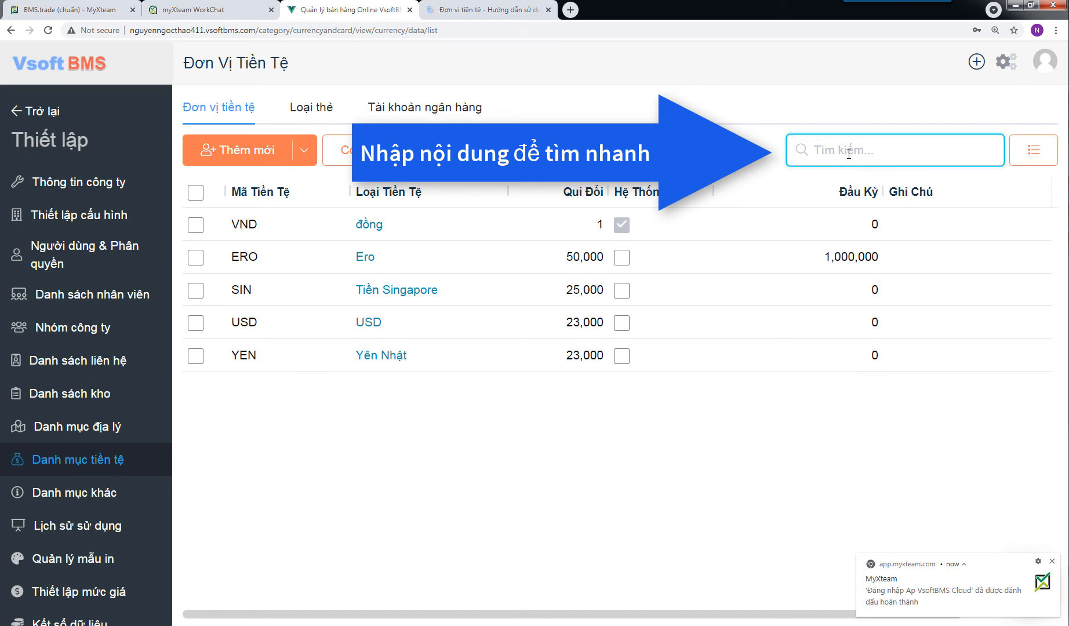
pyautogui.write('nha')
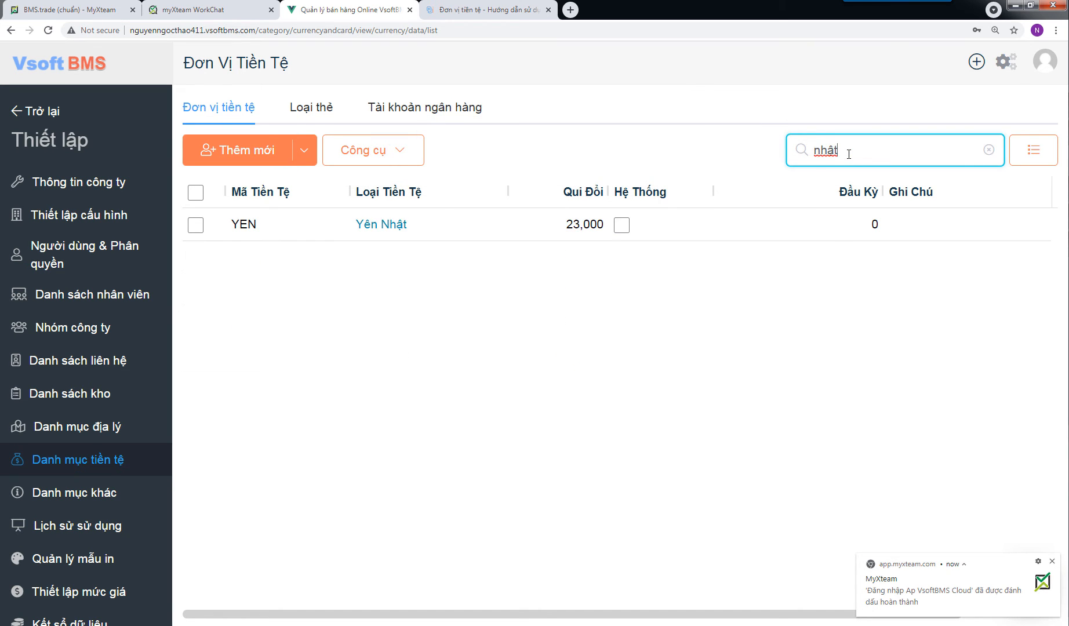
pyautogui.click(989, 151)
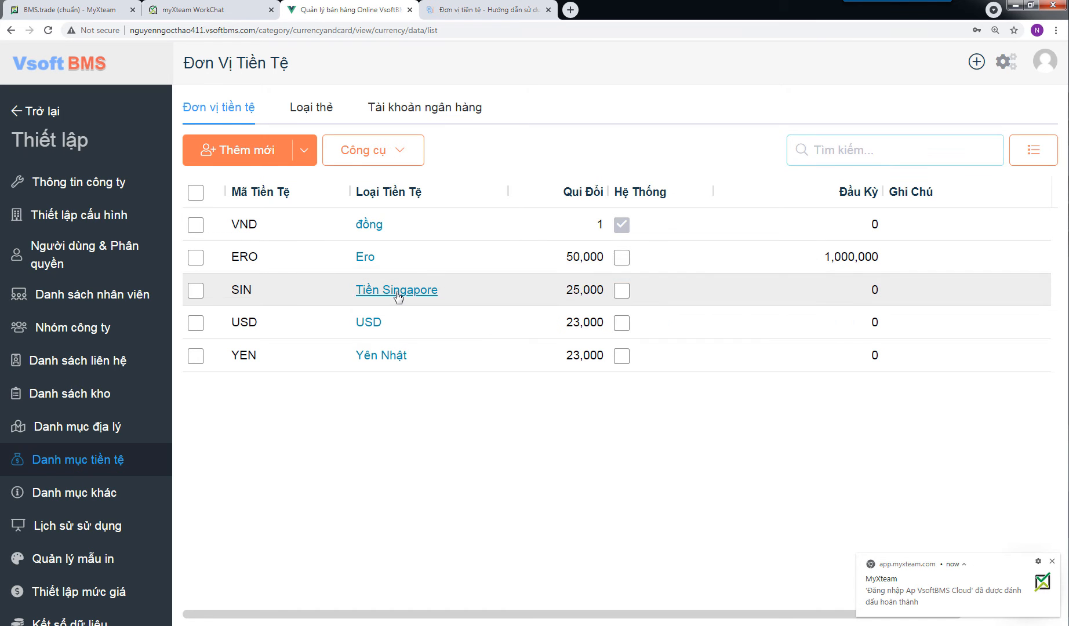
# Step: Add the note "ghi chú thêm" to the Tiền Singapore currency and save the change
pyautogui.click(398, 293)
pyautogui.click(690, 411)
pyautogui.write('ghi chí')
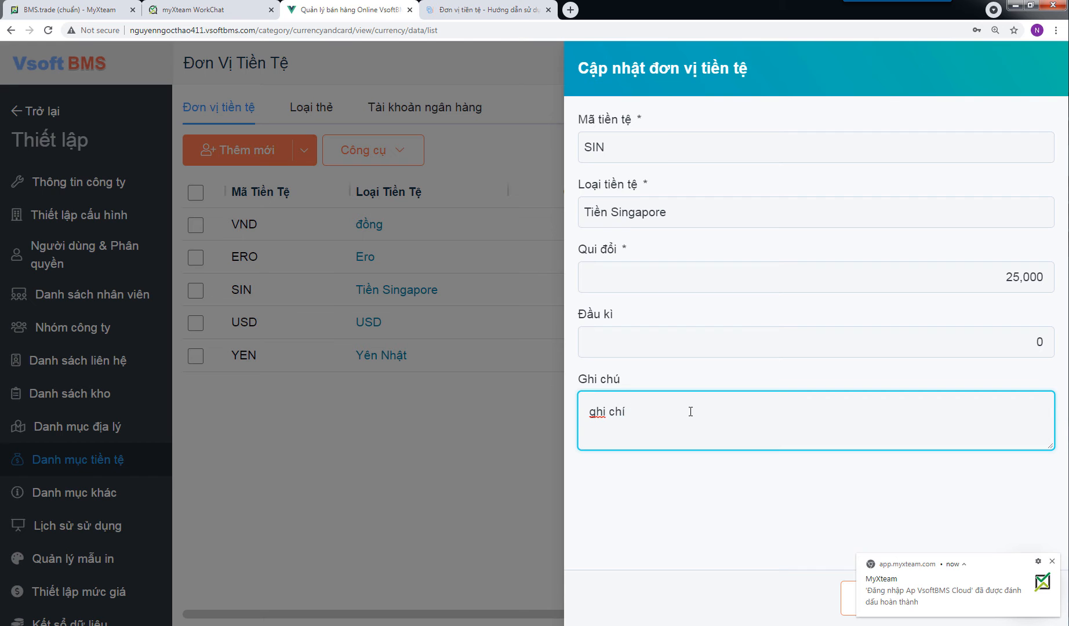
pyautogui.write(' the')
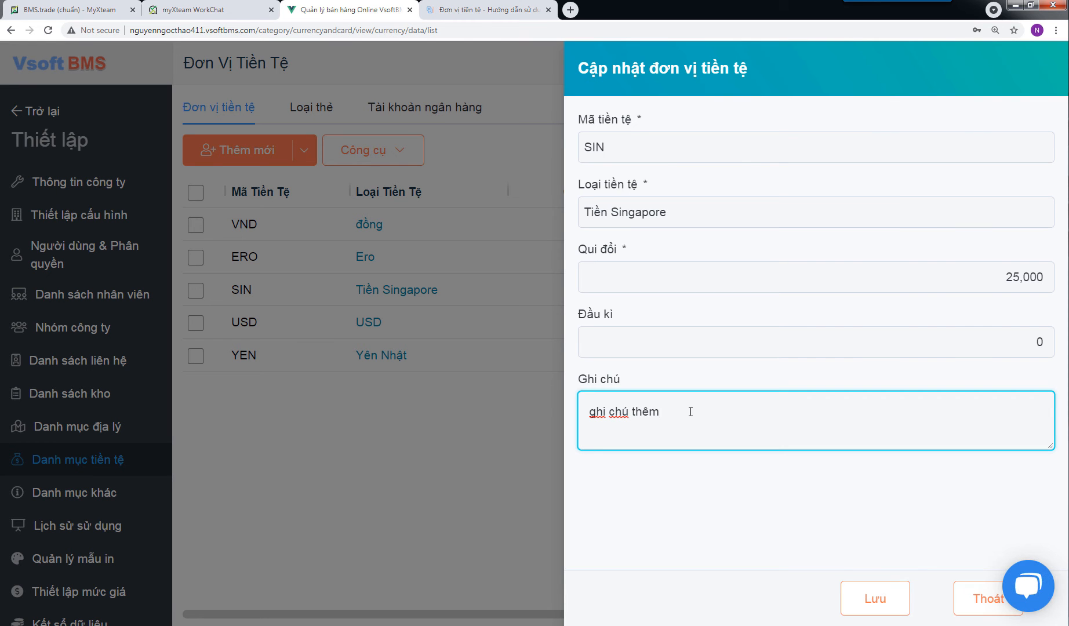
pyautogui.click(877, 601)
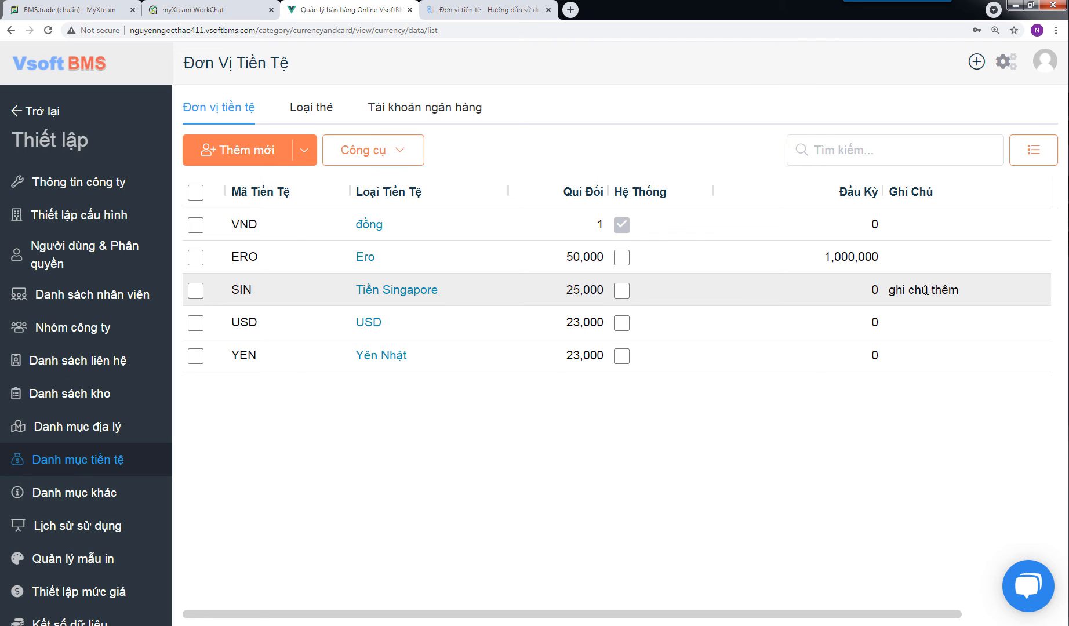
# Step: Reopen the Tiền Singapore record to check its details, and exit without saving
pyautogui.click(387, 294)
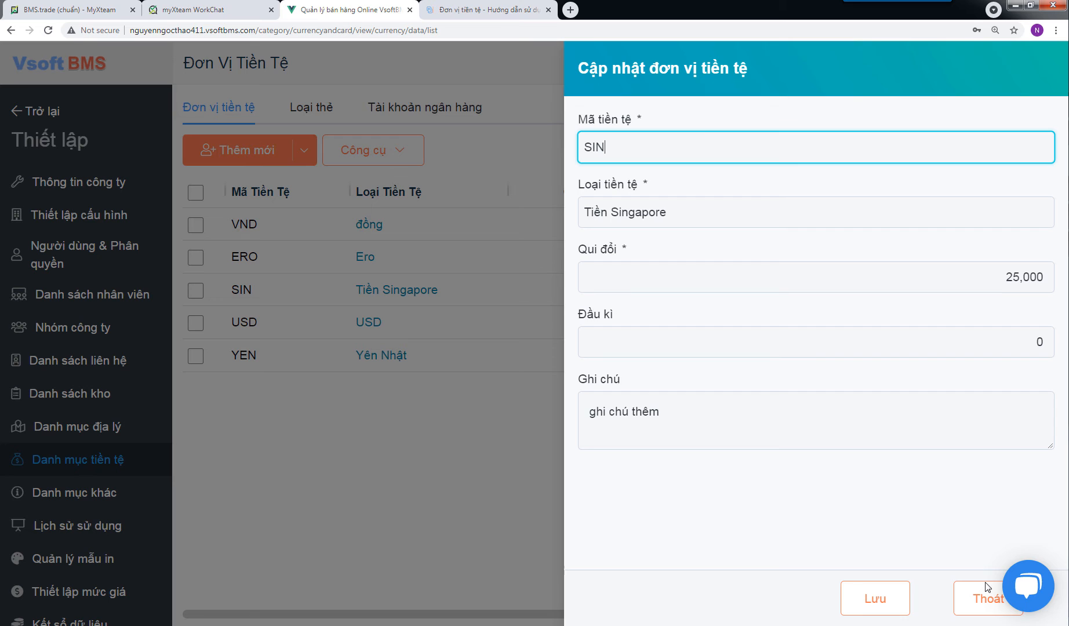
pyautogui.click(728, 417)
pyautogui.click(985, 605)
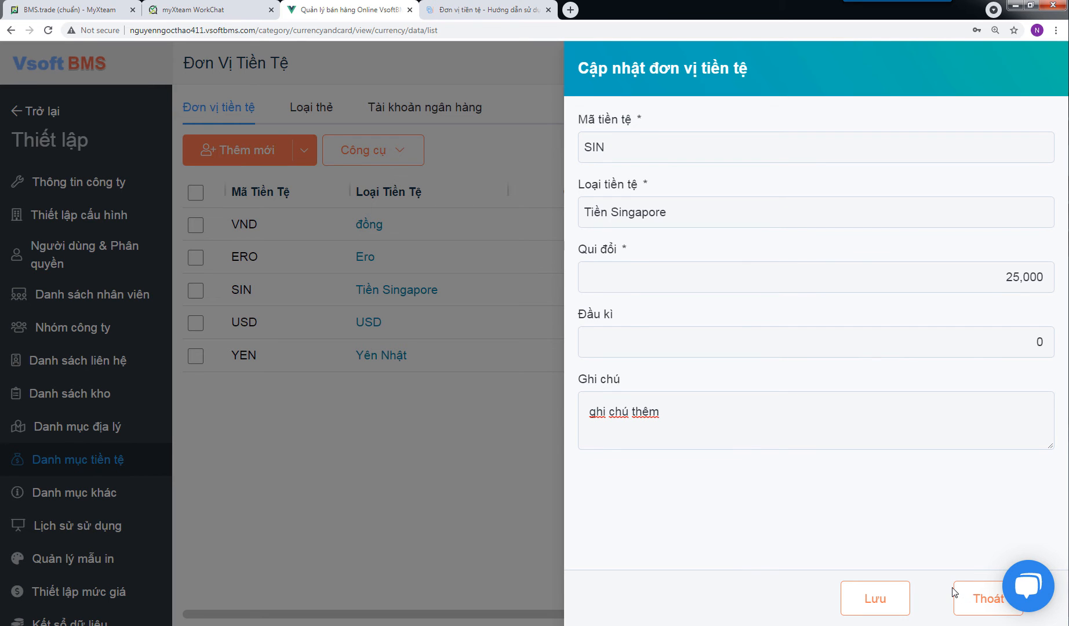
pyautogui.click(967, 594)
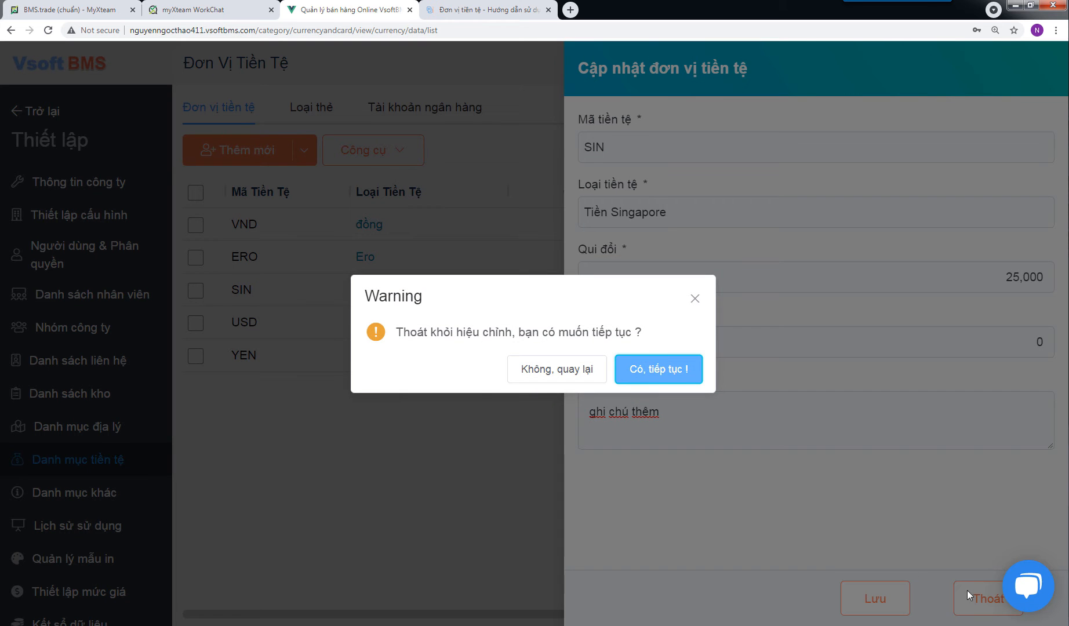
pyautogui.click(659, 368)
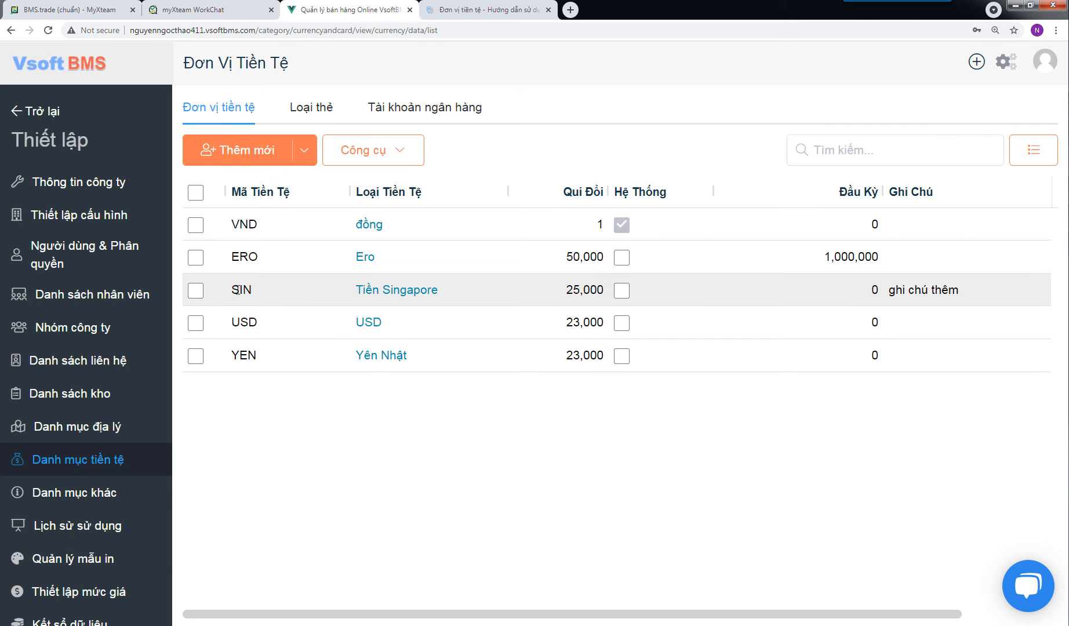
# Step: Export the SIN and YEN currencies to Excel and delete both from the list
pyautogui.click(195, 289)
pyautogui.click(192, 359)
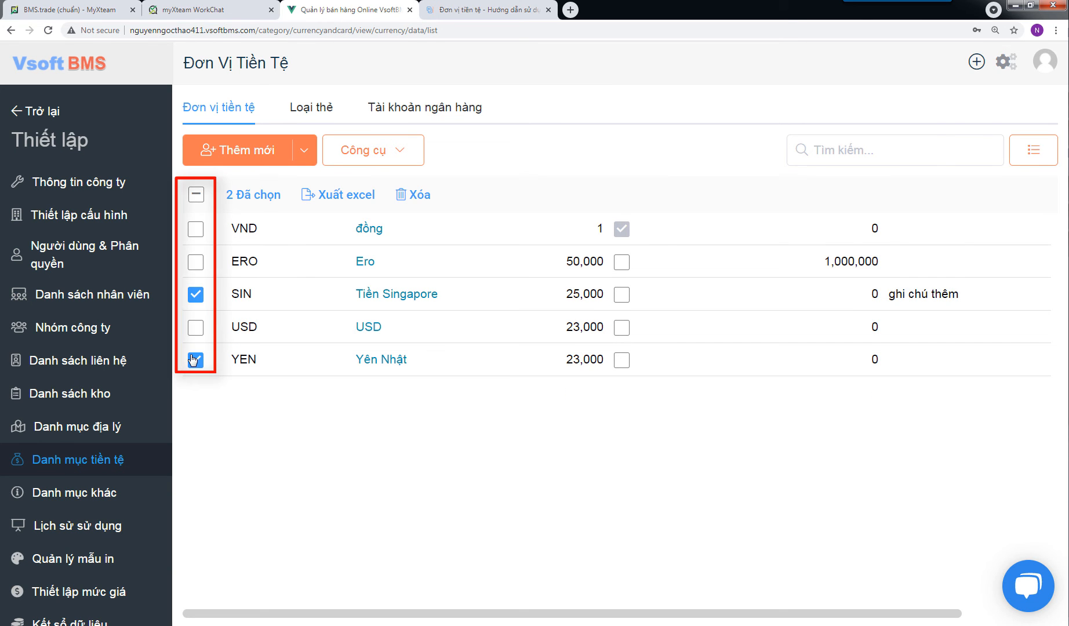
pyautogui.click(328, 197)
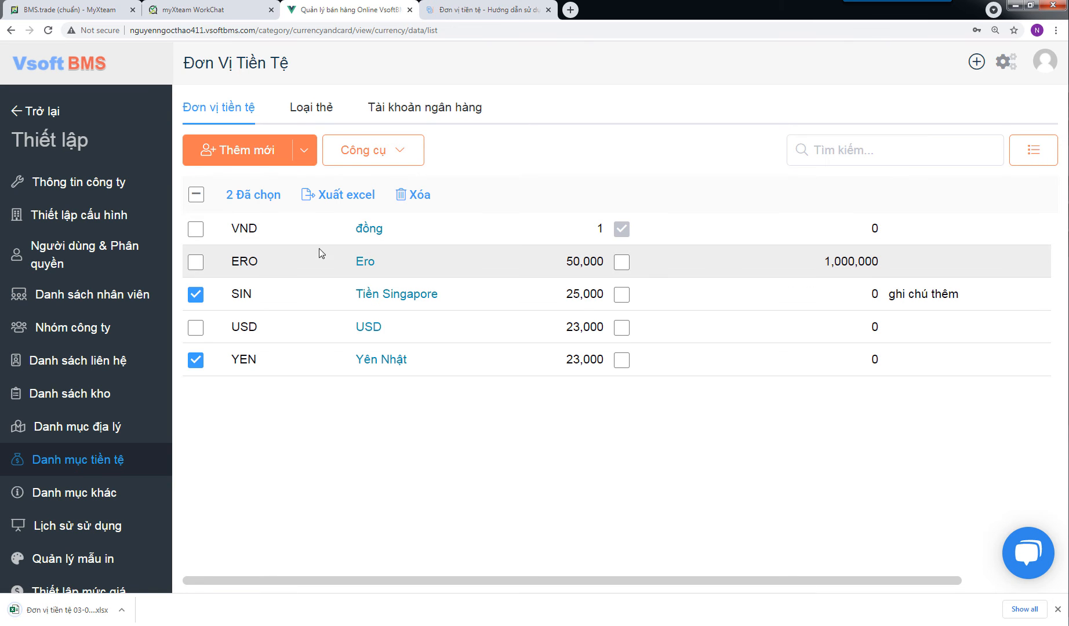
pyautogui.click(414, 196)
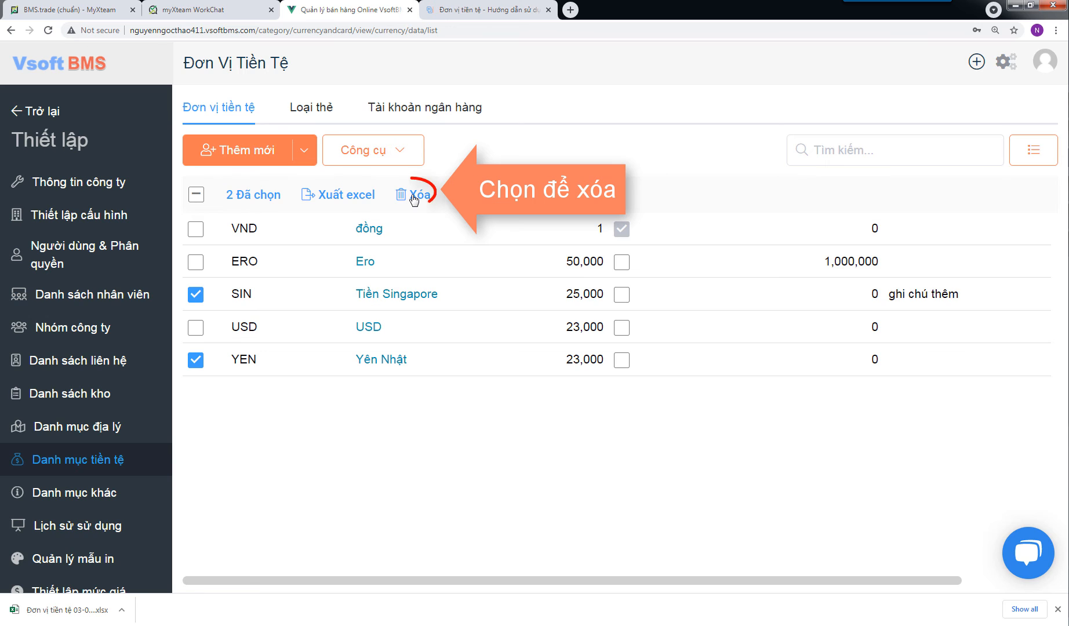
pyautogui.click(676, 353)
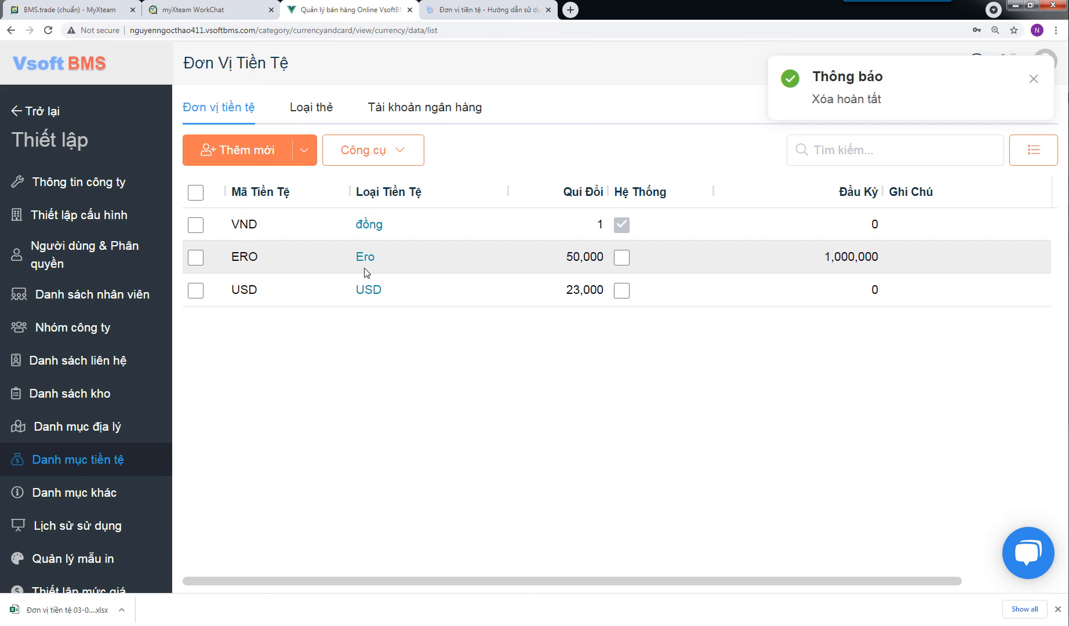
# Step: Start a currency list import and load the file Template_DonViTienTe from the PTNhap_Xuat\dvtiente folder
pyautogui.click(304, 158)
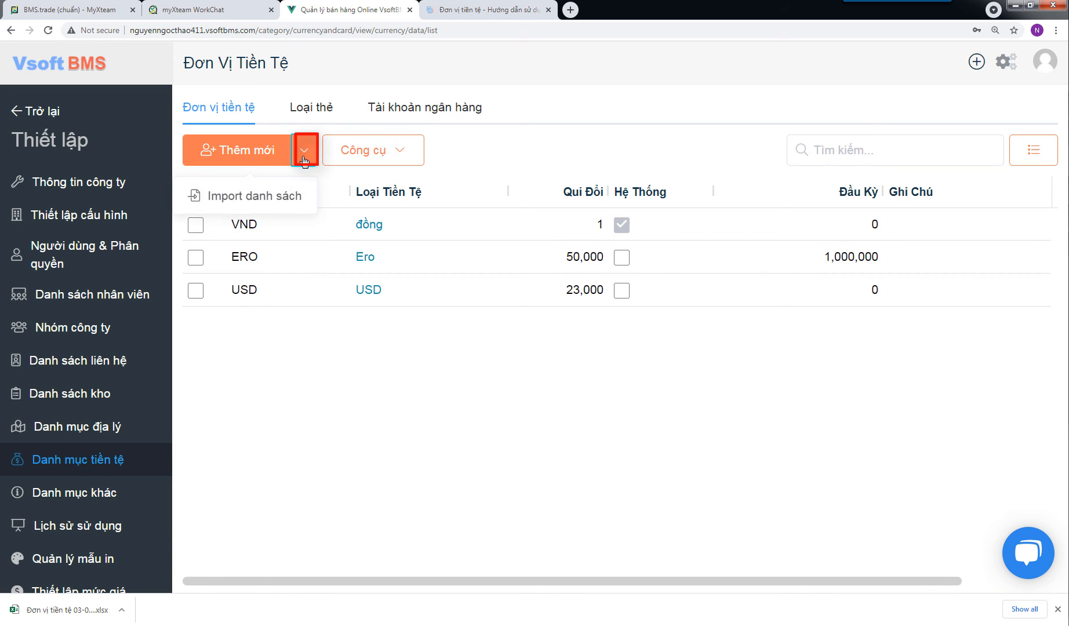
pyautogui.click(264, 197)
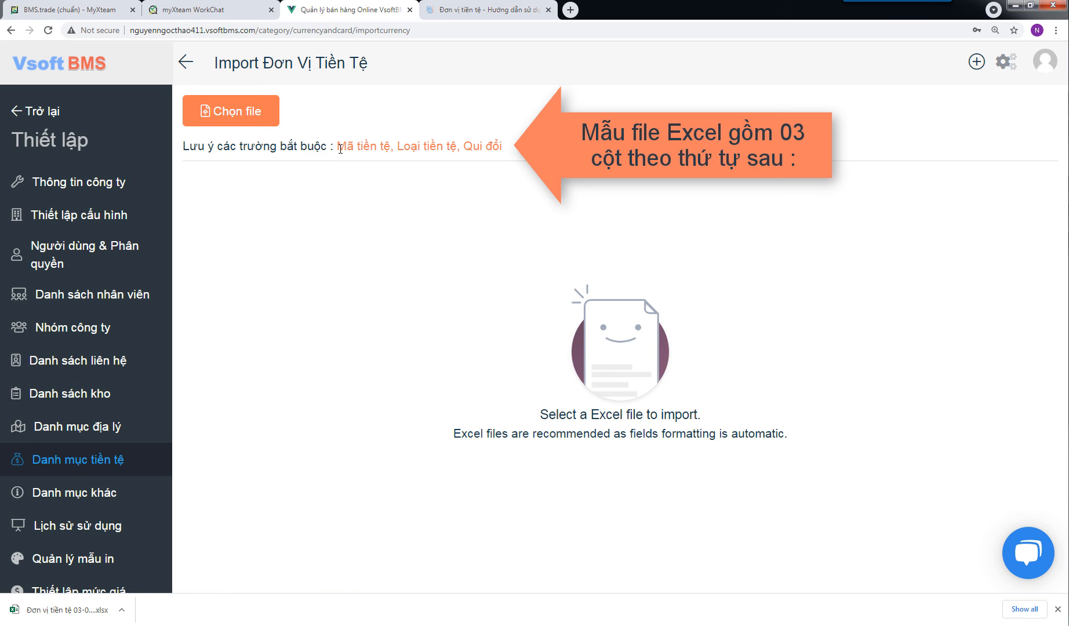
pyautogui.moveTo(338, 147); pyautogui.dragTo(502, 147)
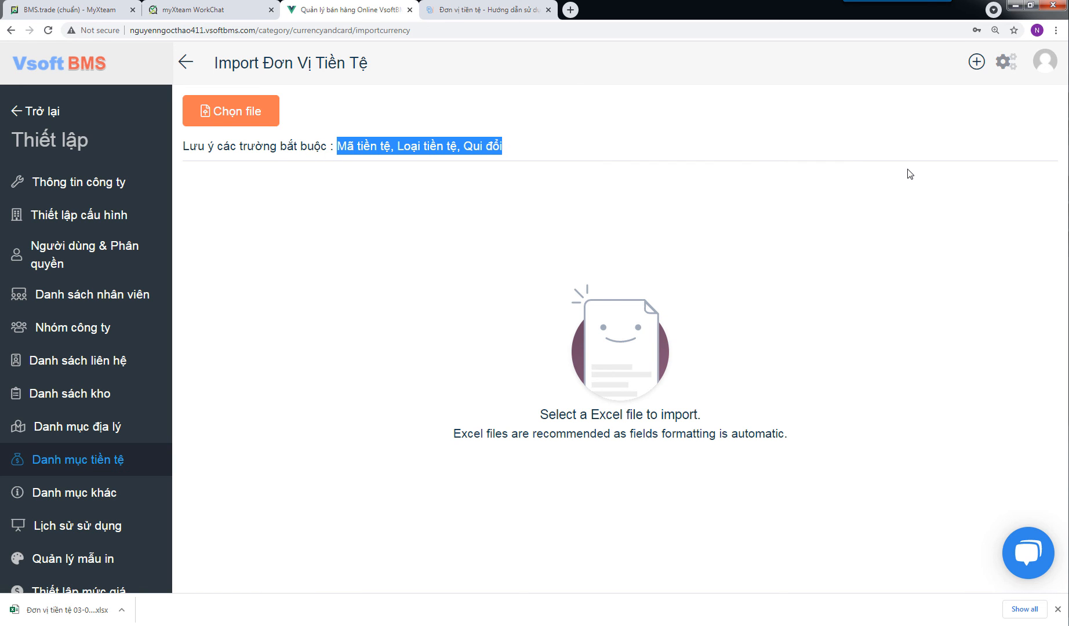
pyautogui.click(236, 104)
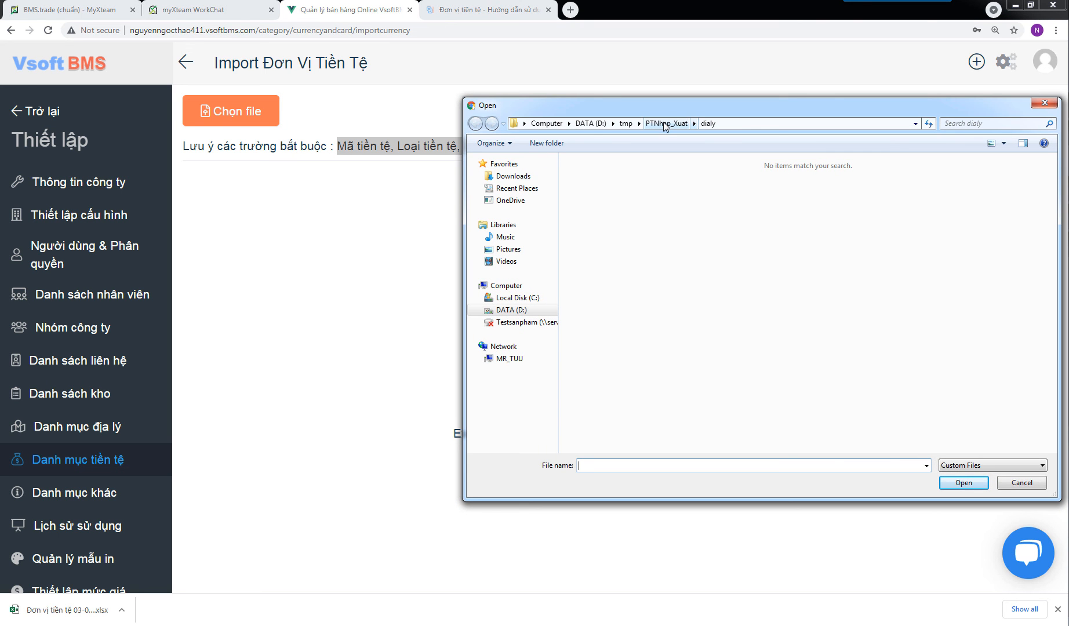
pyautogui.click(663, 123)
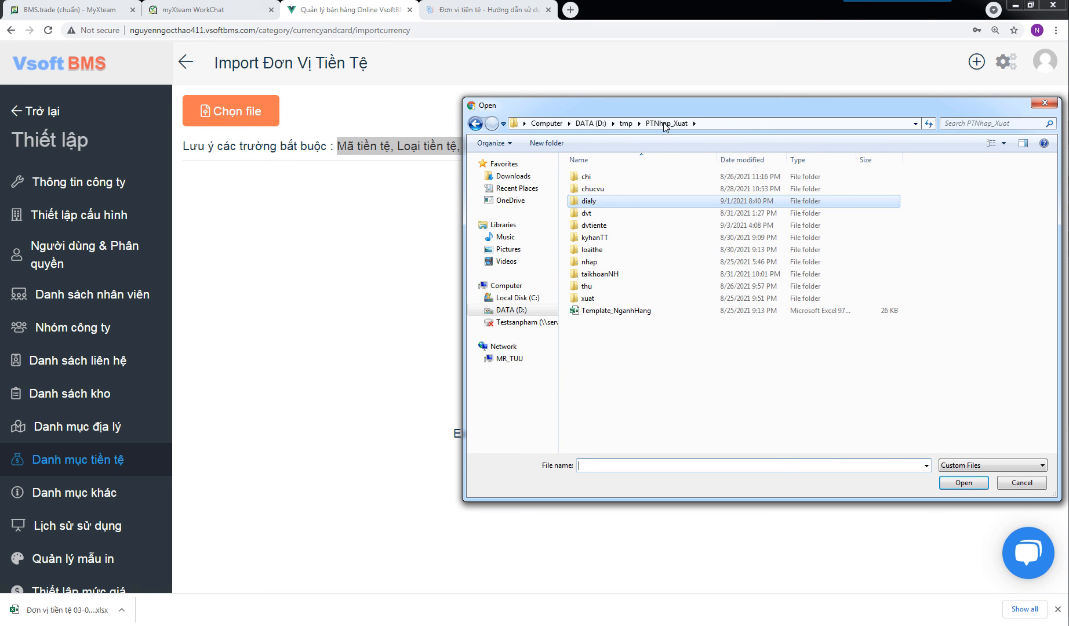
pyautogui.click(606, 230)
pyautogui.doubleClick(606, 230)
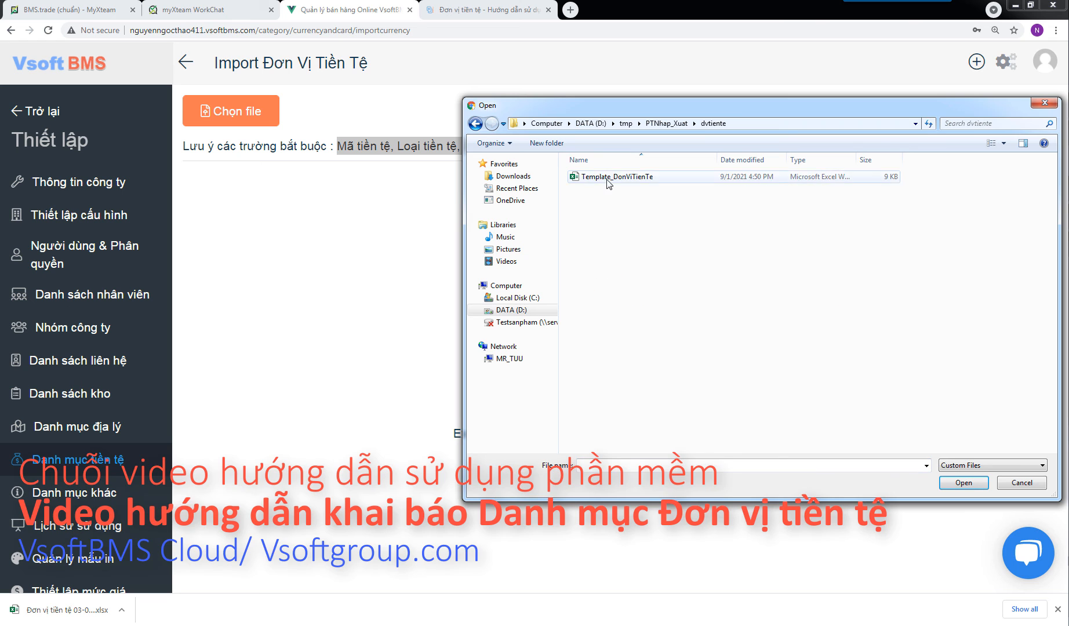
pyautogui.click(608, 180)
pyautogui.click(962, 483)
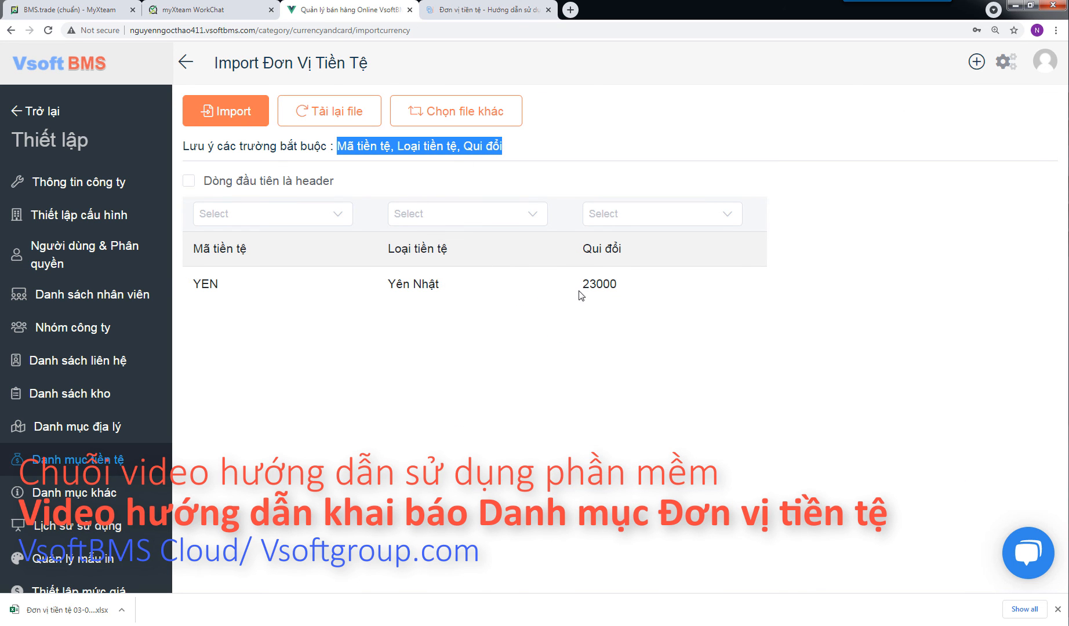
# Step: Treat the first row as the header, import the currency data and close the import report
pyautogui.click(189, 184)
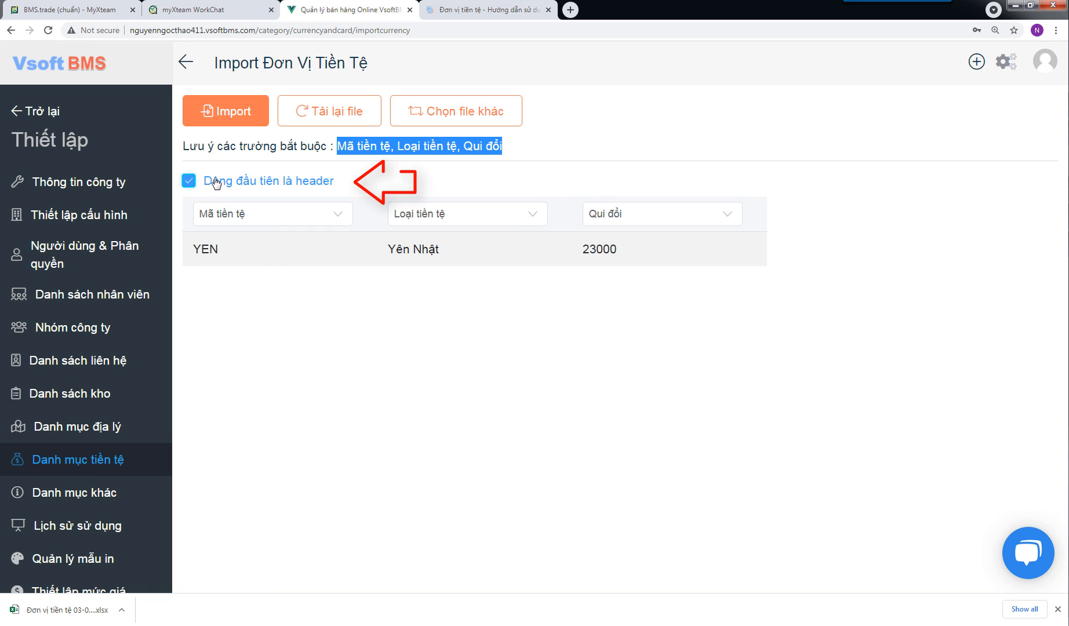
pyautogui.click(239, 112)
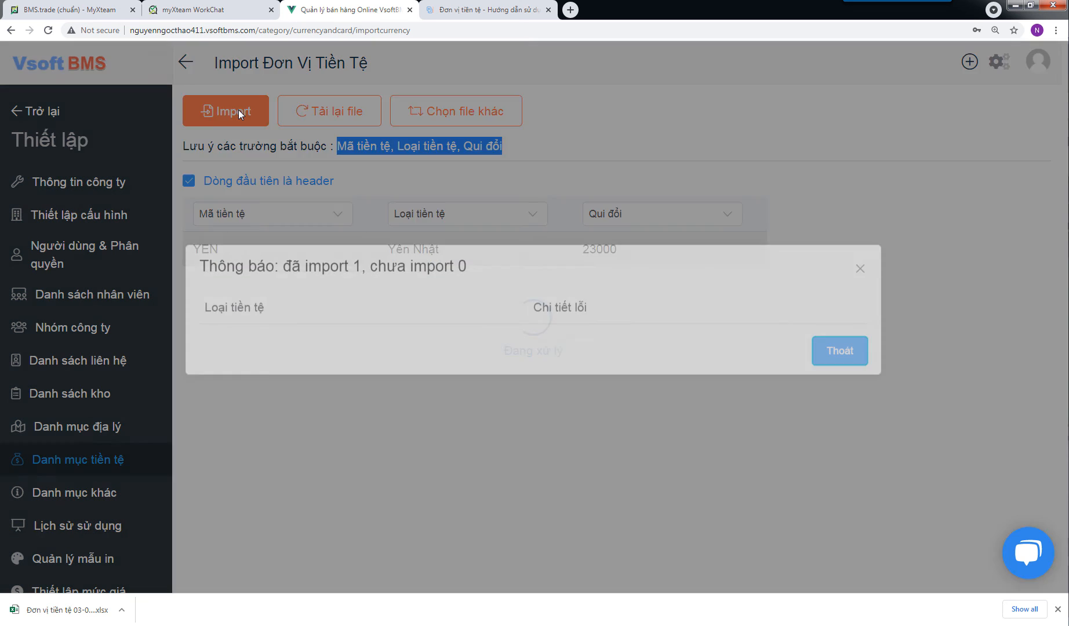
pyautogui.moveTo(286, 274); pyautogui.dragTo(475, 276)
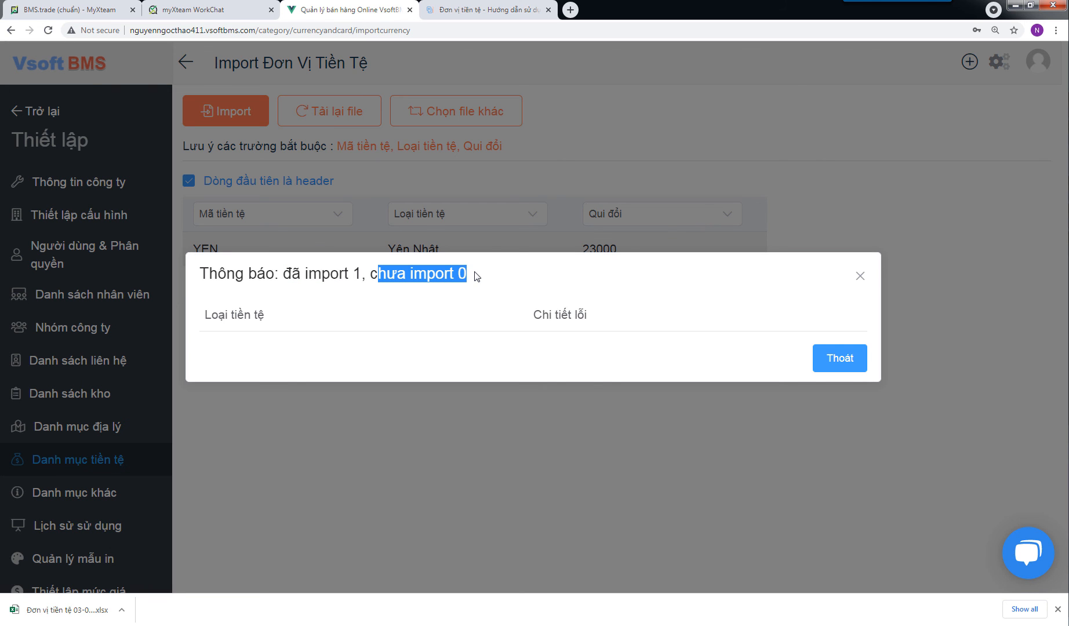
pyautogui.click(821, 360)
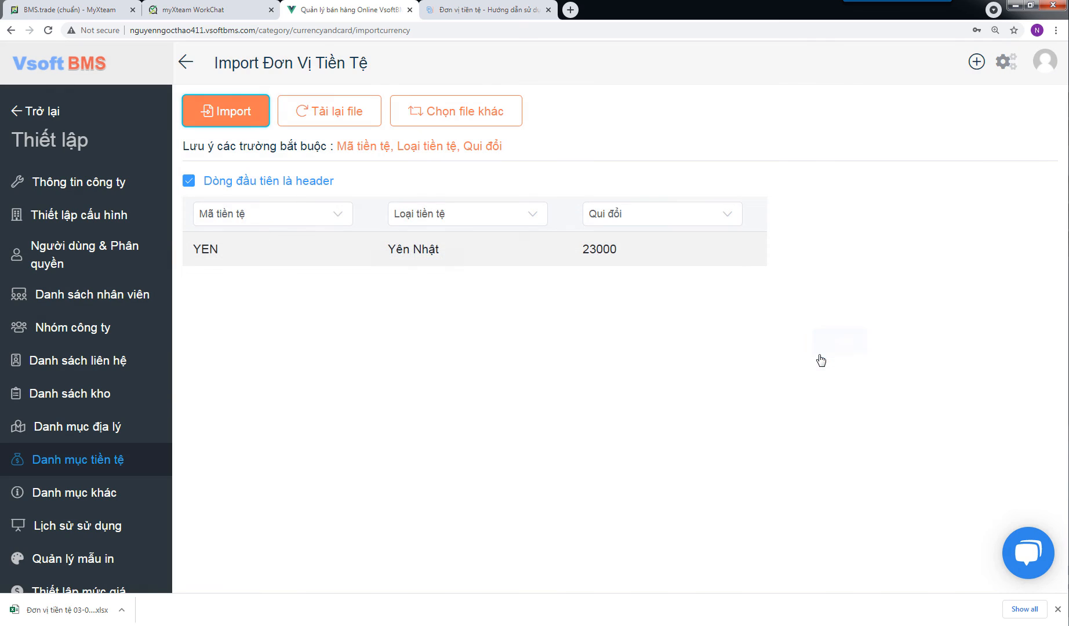
# Step: Return to the currency list and check the imported Yên Nhật record, exiting without changes
pyautogui.click(185, 63)
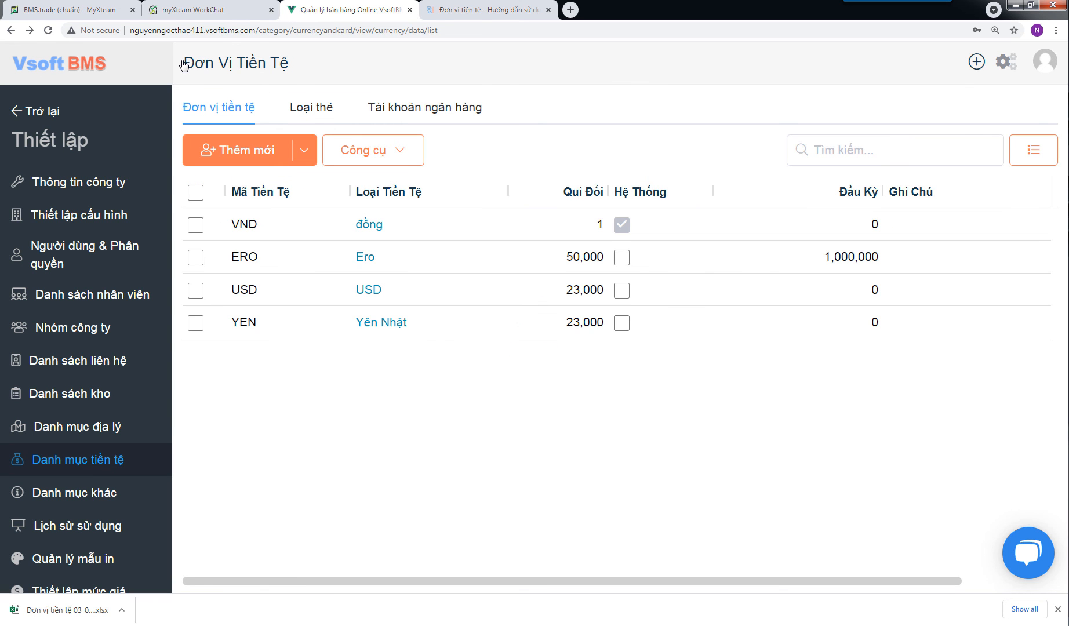
pyautogui.click(359, 330)
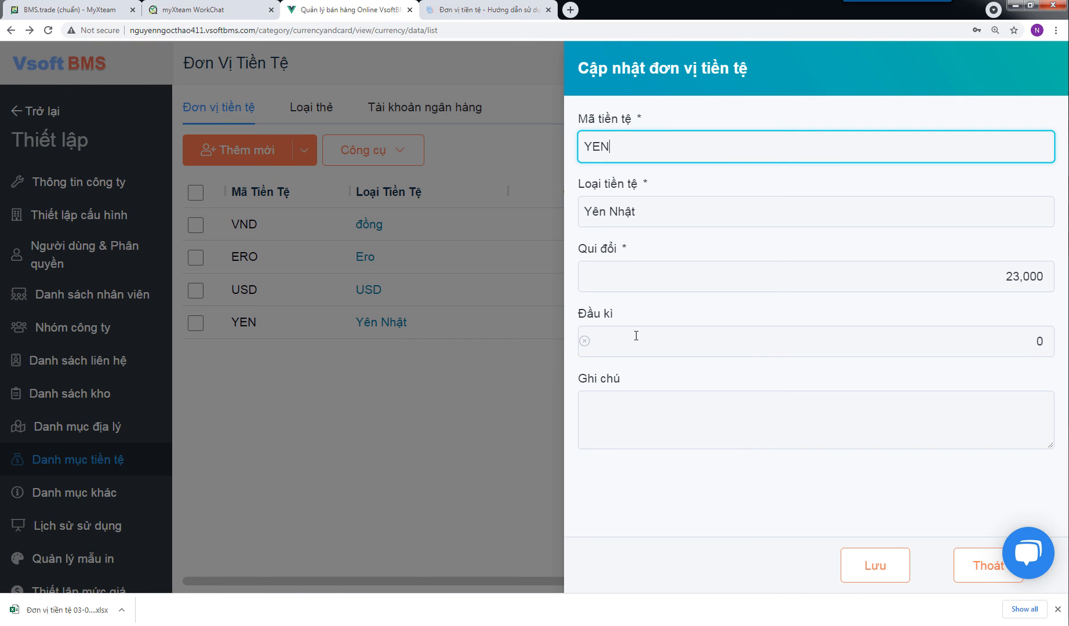
pyautogui.click(975, 562)
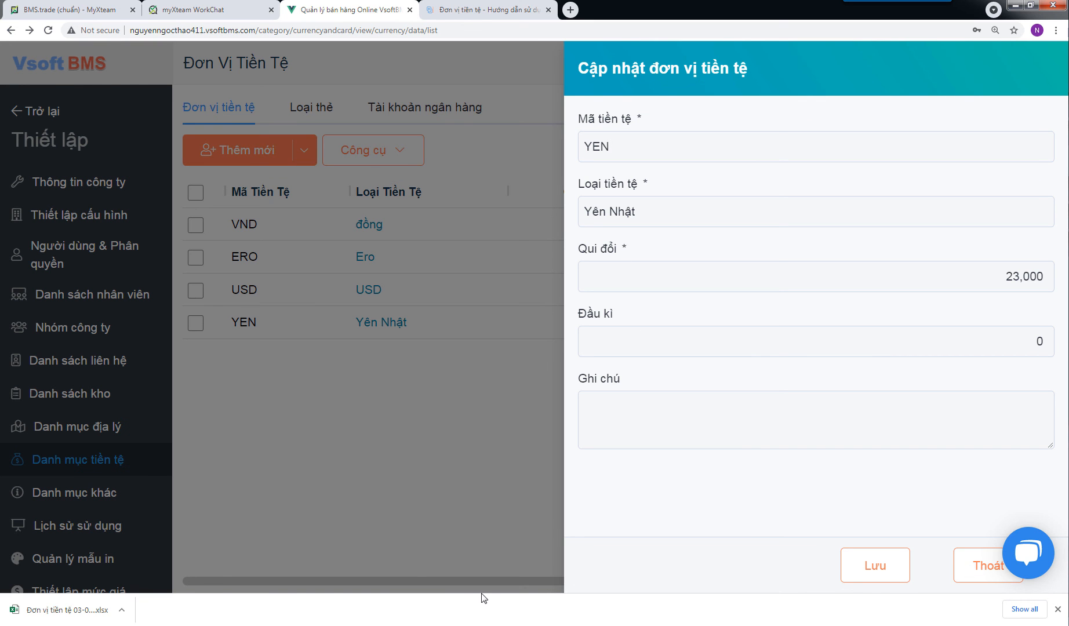
pyautogui.click(958, 574)
pyautogui.click(657, 357)
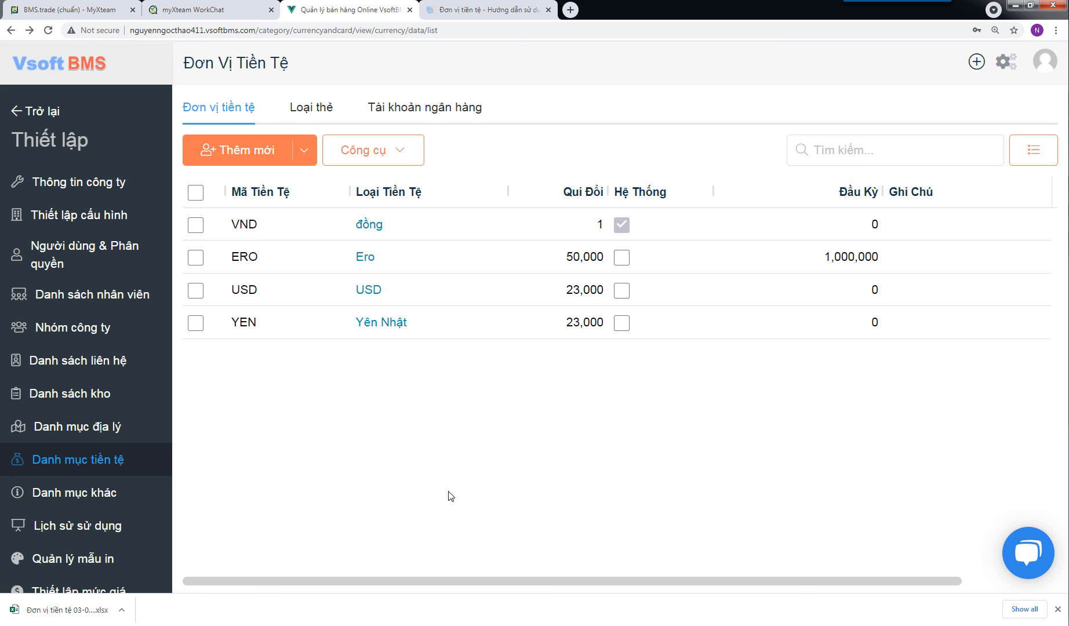